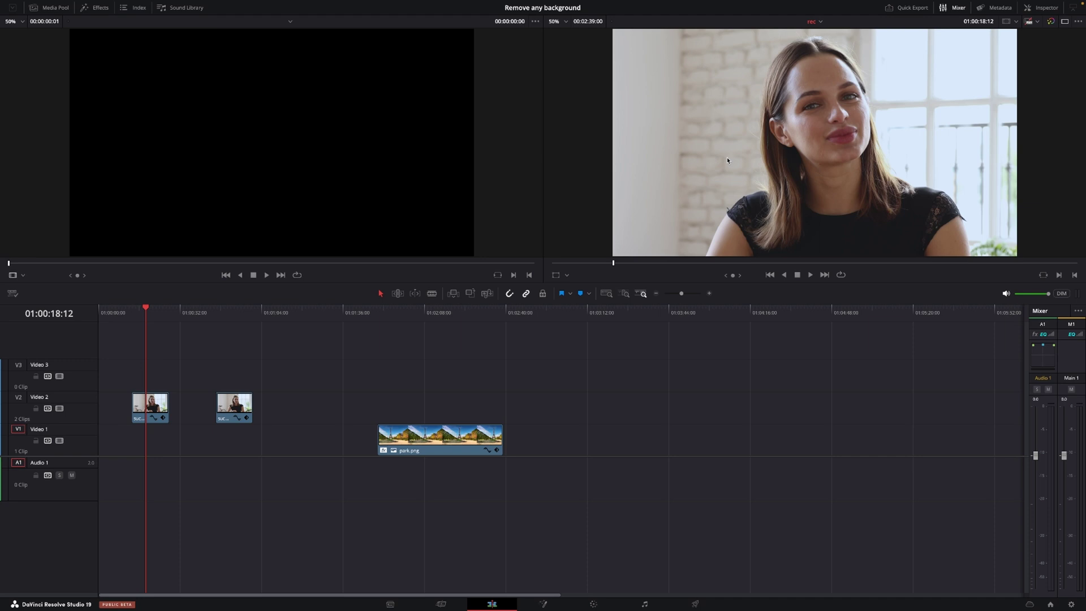
- On the Color page, add the Depth Map effect (searched as 'dep') after the woman's clip node
click(593, 604)
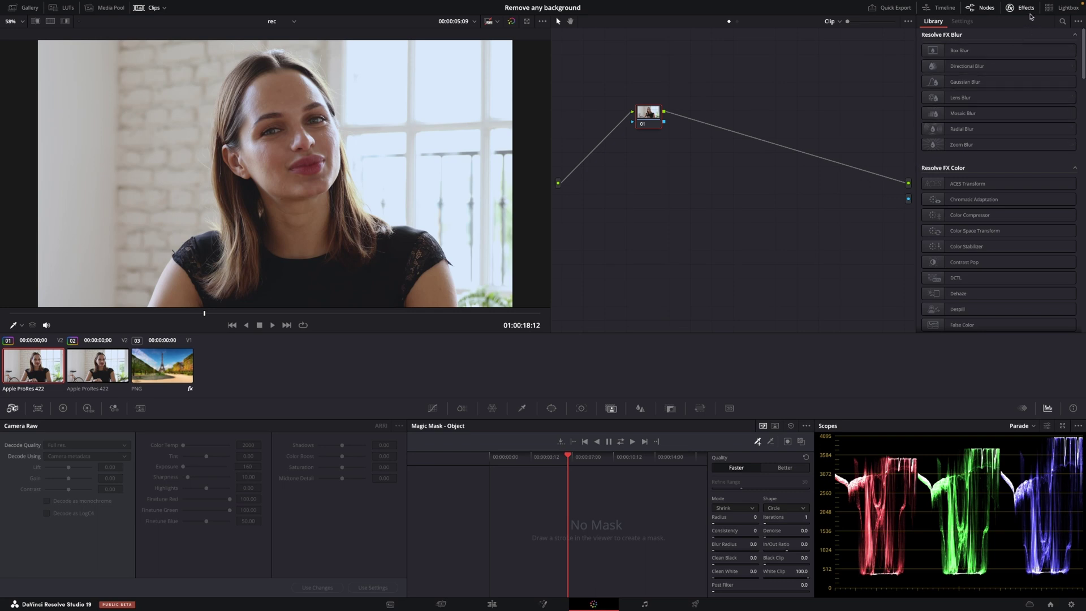
click(1062, 22)
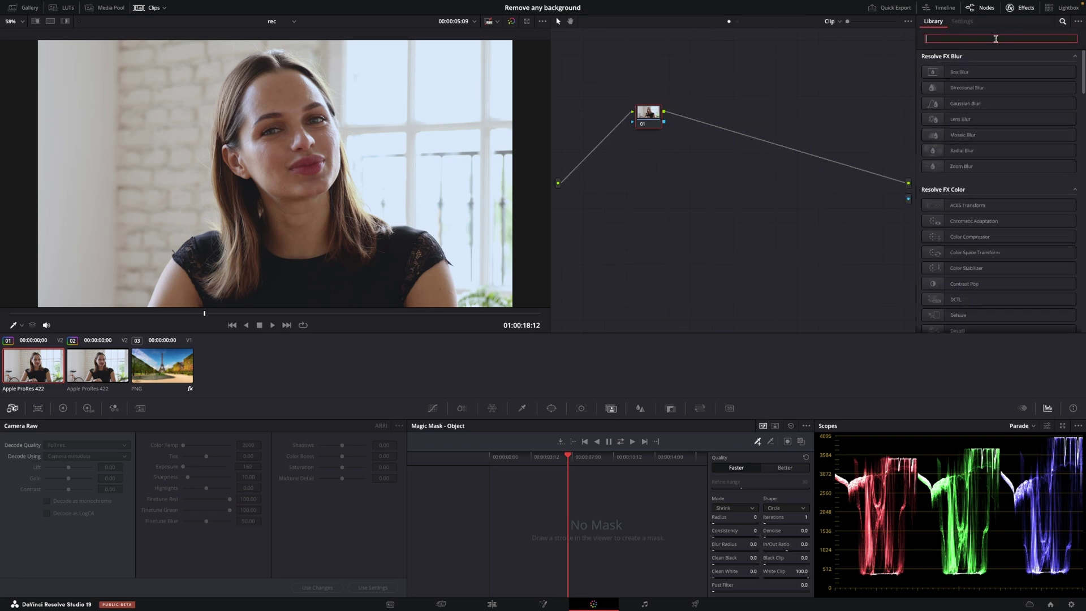
text(dep)
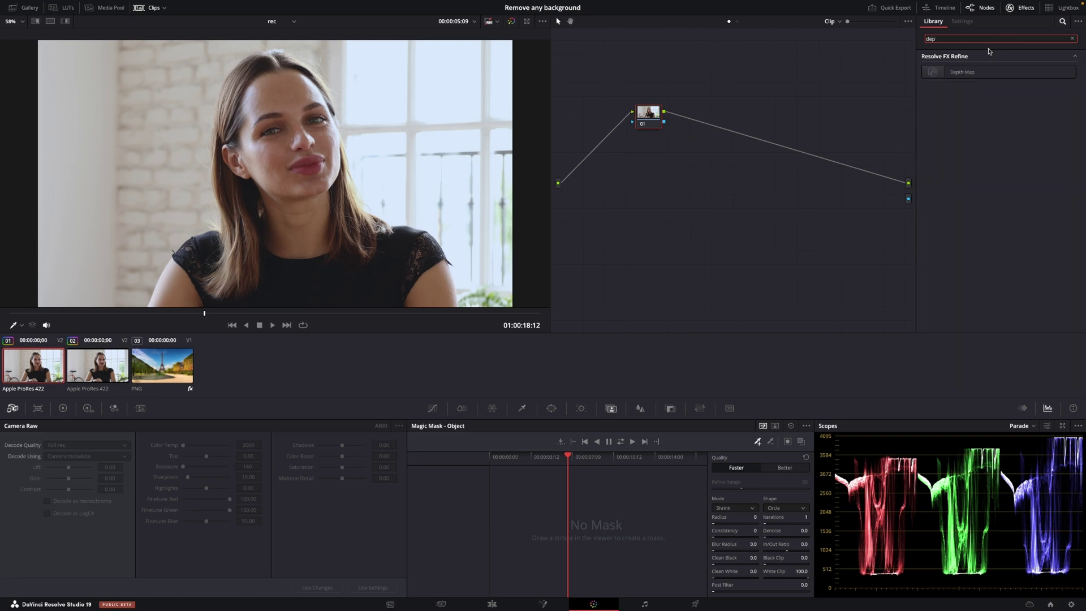
drag(977, 75, 768, 145)
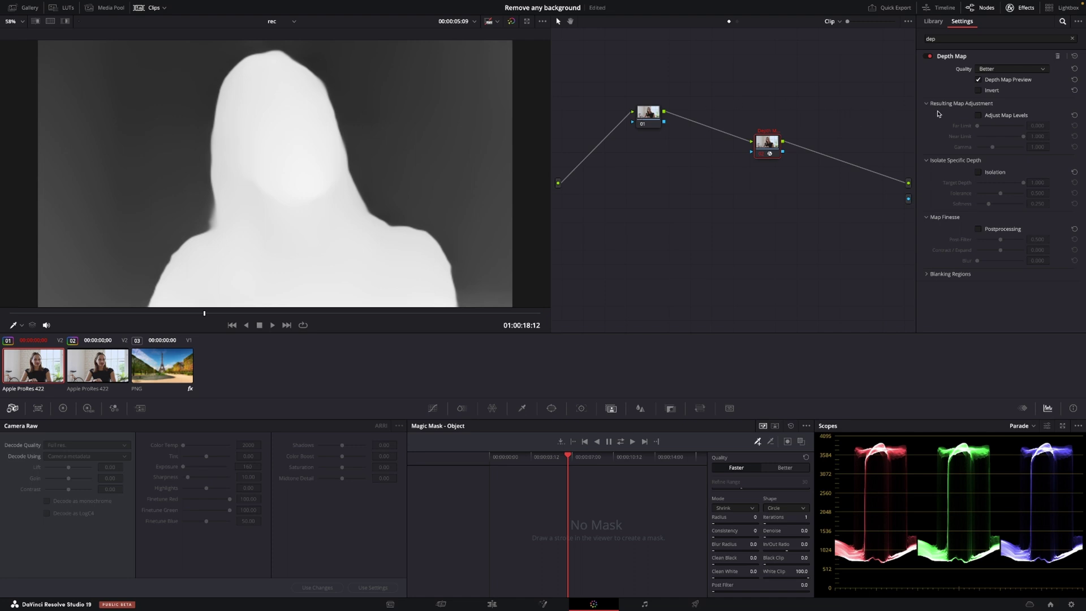
- Enable Adjust Map Levels and set both Far Limit and Near Limit to 0.743
click(978, 116)
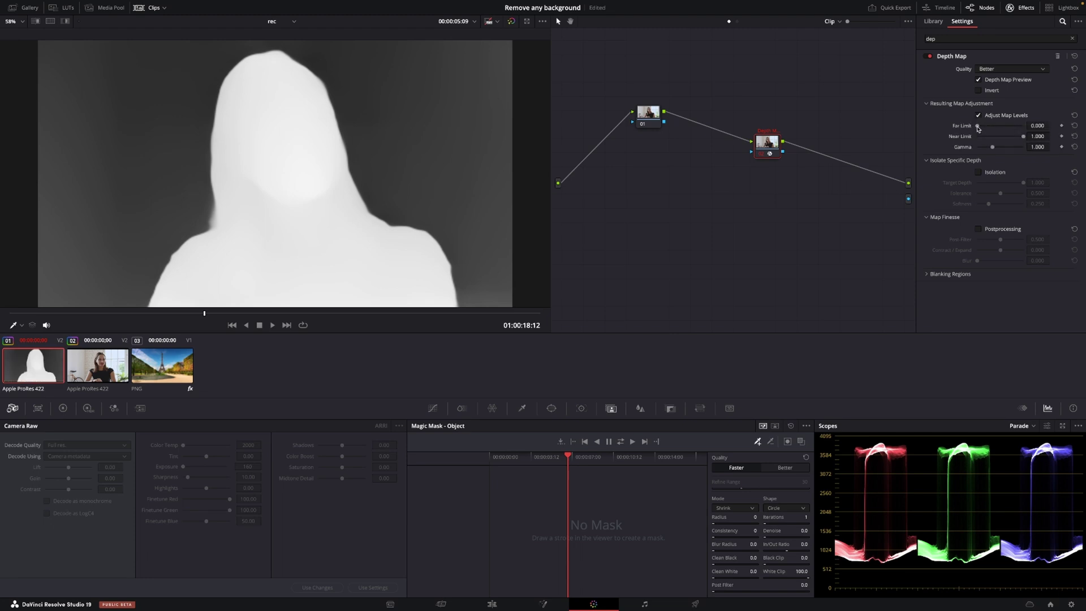
drag(978, 127, 1012, 129)
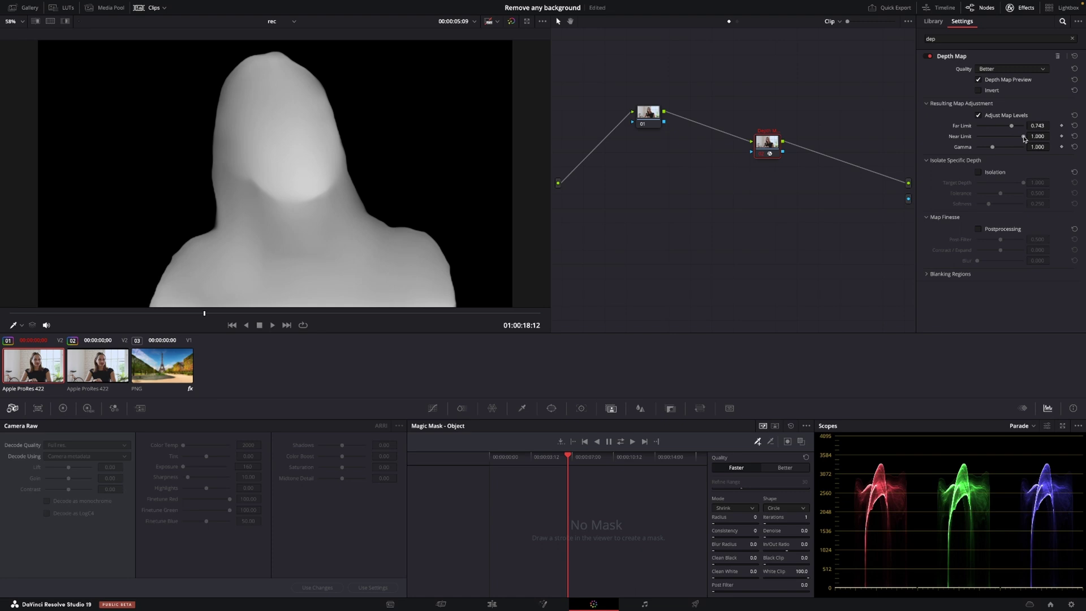
drag(1024, 139, 995, 141)
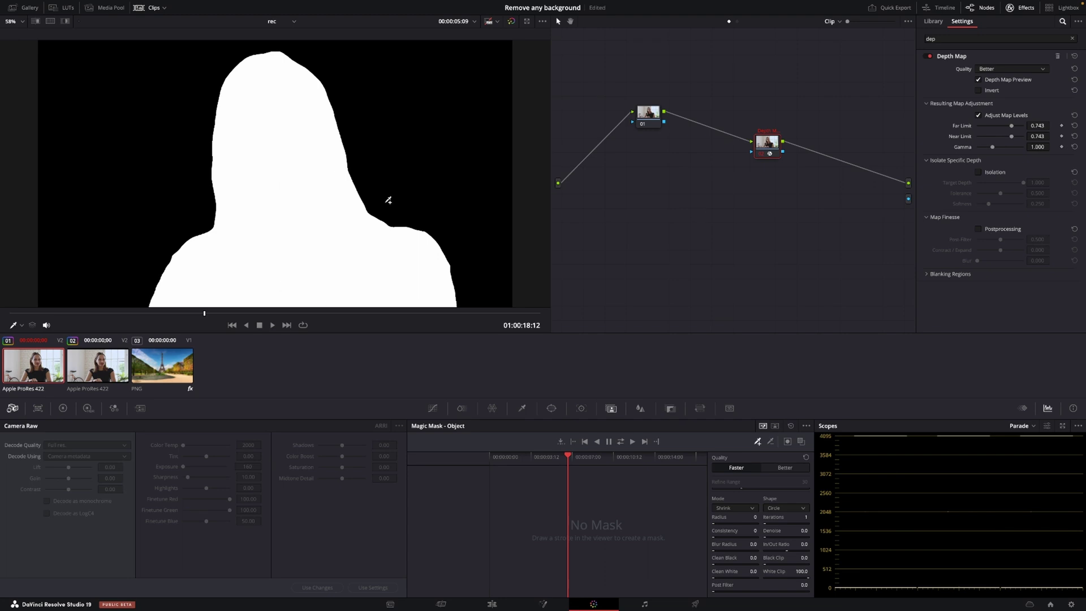
- Add an alpha output, connect the Depth Map node's matte to it, and toggle Depth Map Preview
right_click(849, 212)
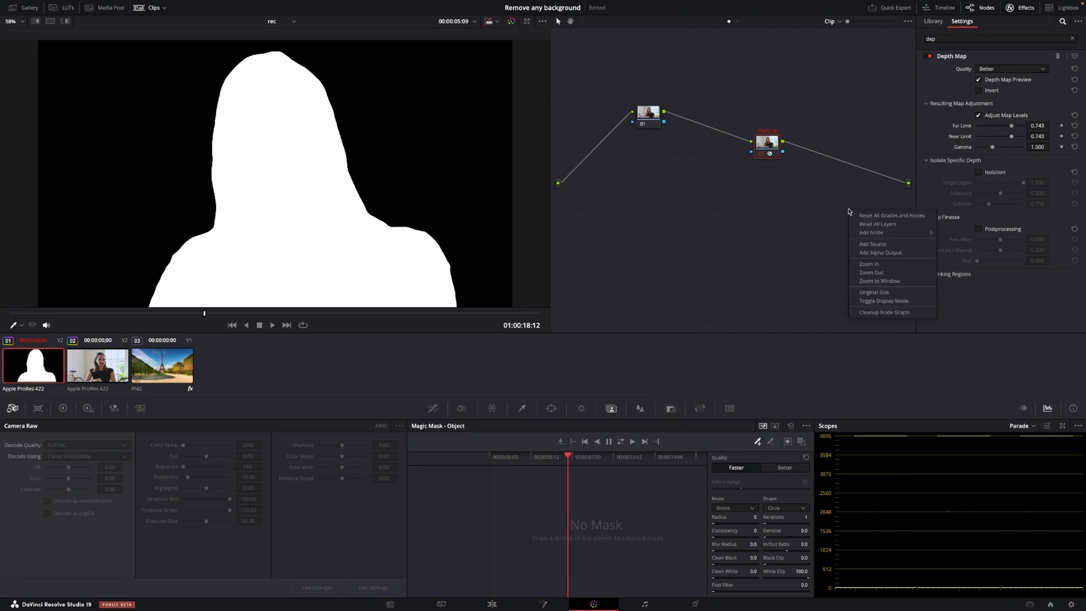
click(863, 253)
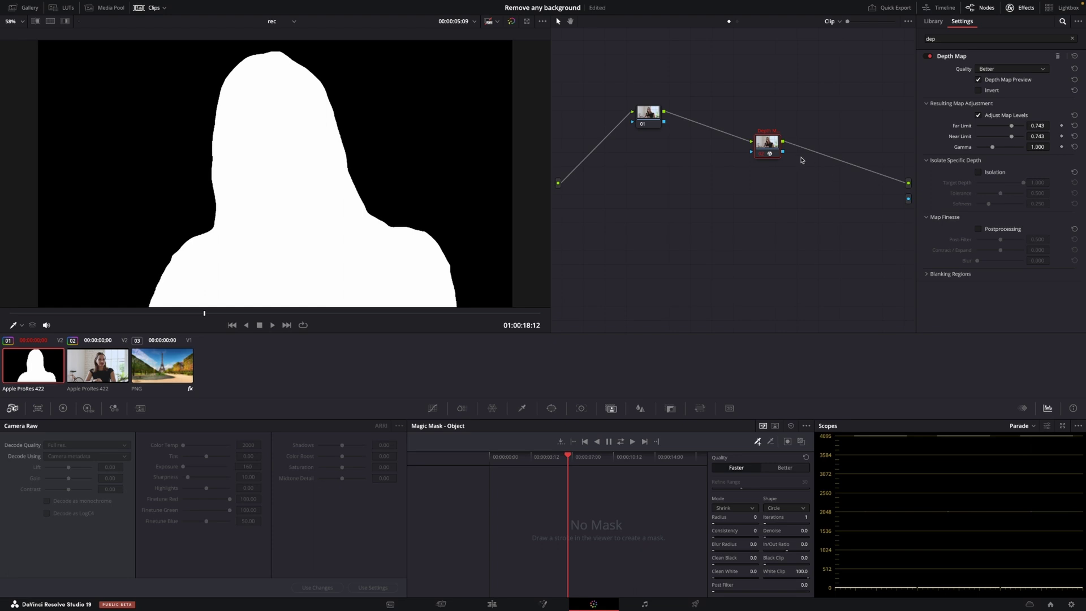
drag(784, 153, 880, 198)
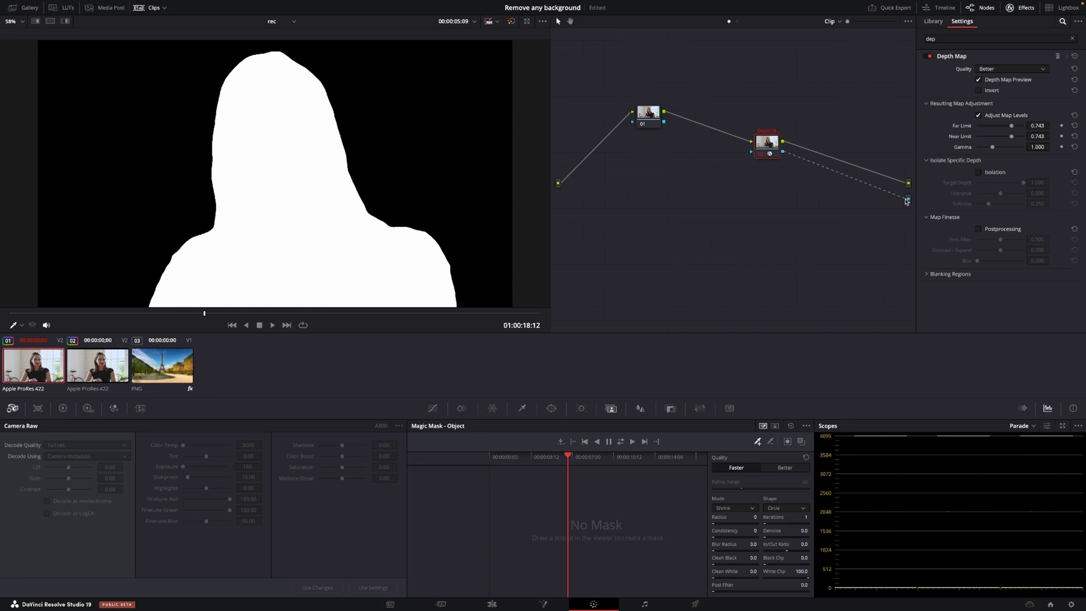
click(978, 82)
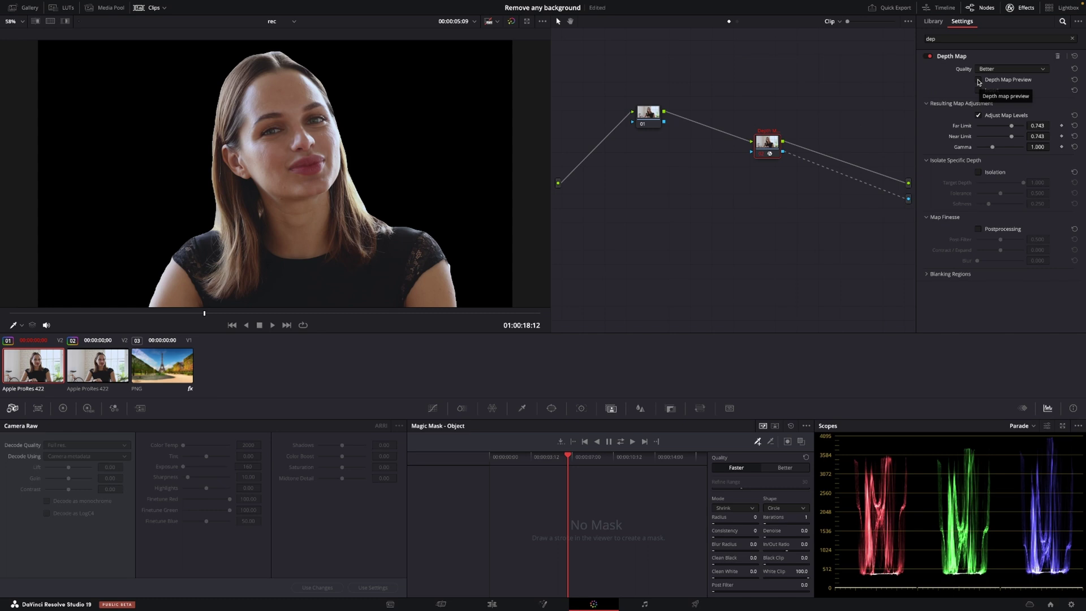
click(978, 81)
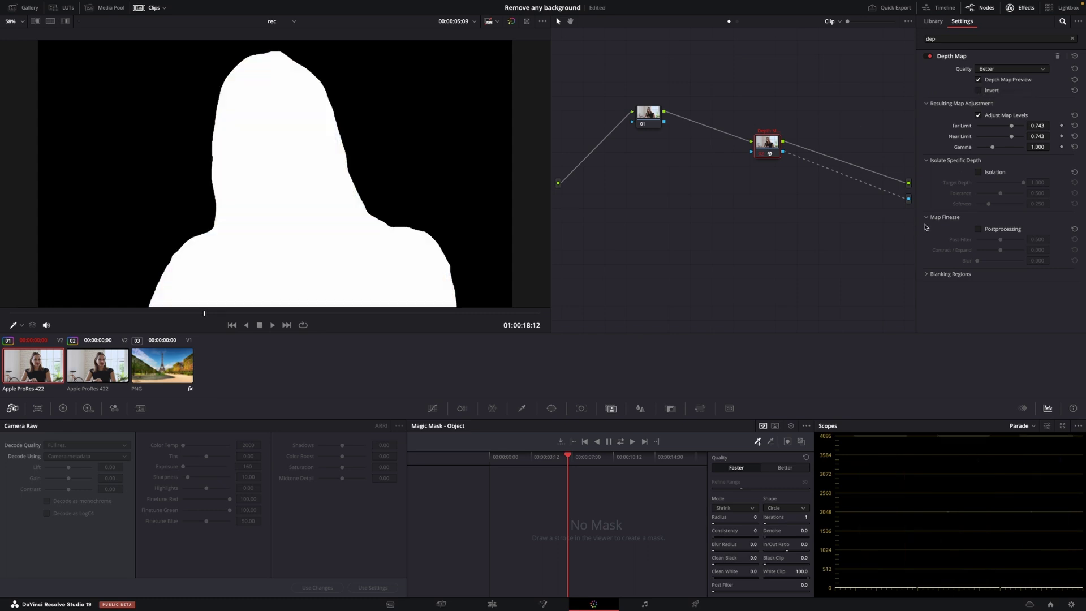
- Enable Postprocessing with Post-Filter 0.312 and Blur 0.147, turn off Depth Map Preview, and return to Edit
click(978, 229)
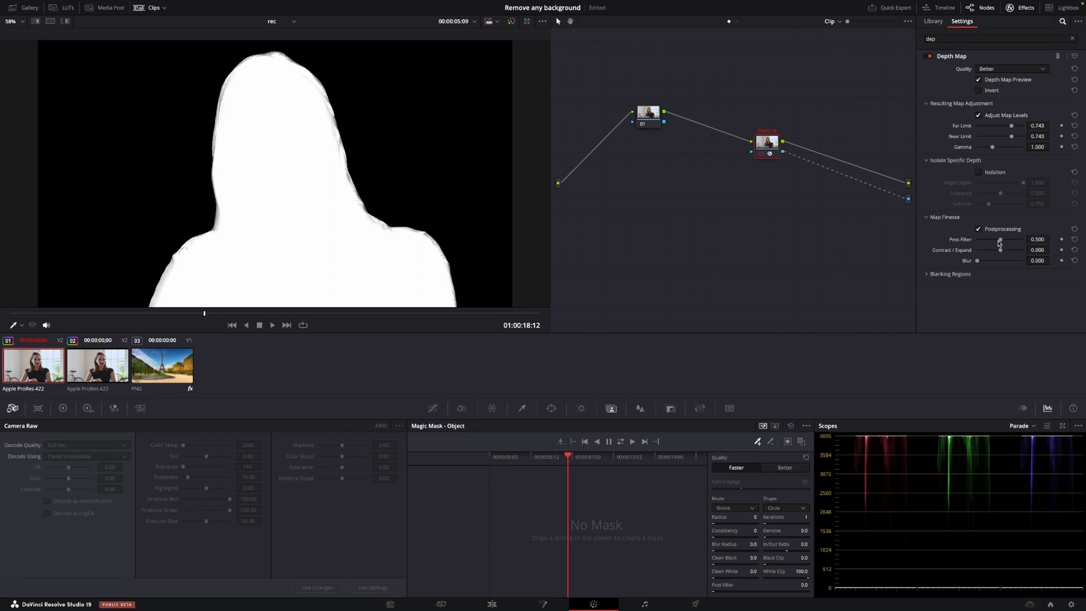
click(1000, 240)
drag(999, 241, 992, 242)
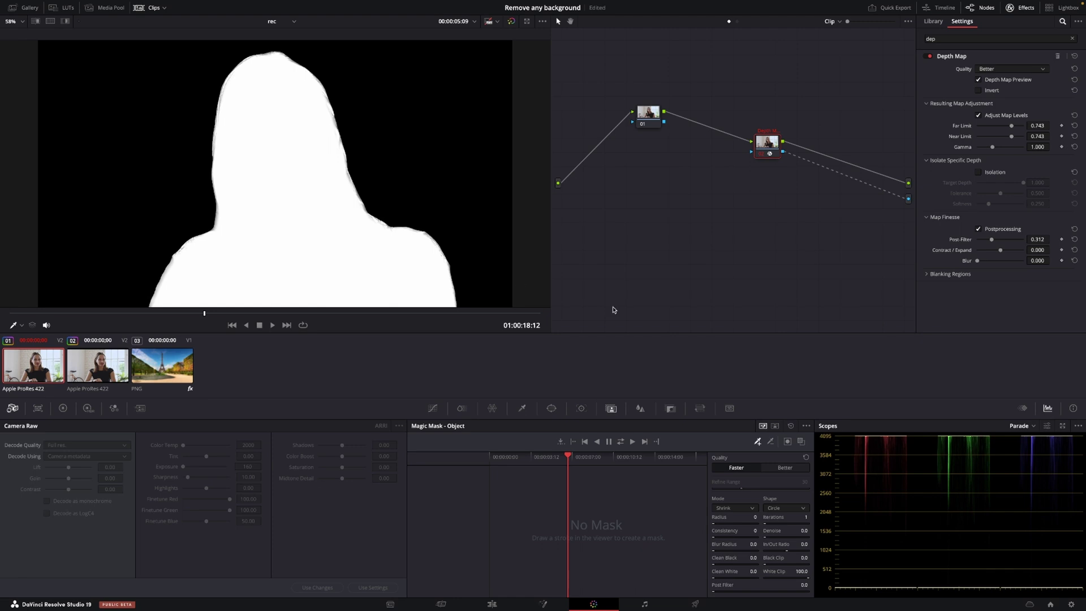
drag(978, 263, 983, 265)
click(981, 80)
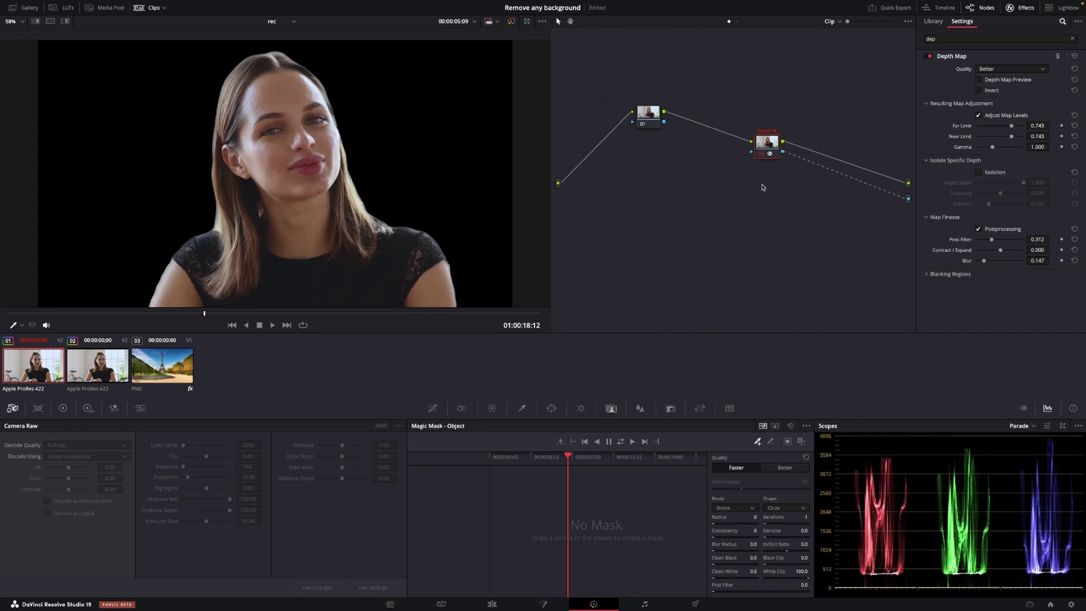
click(491, 605)
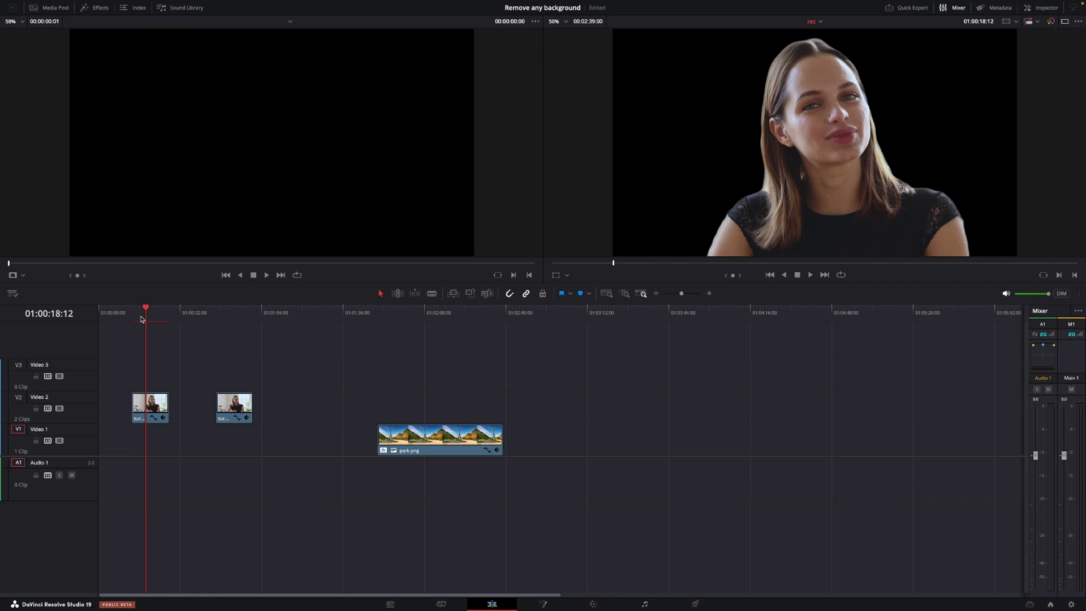
- Play the keyed clip, then move park.png to the start of Video 1 beneath the woman clips
key(space)
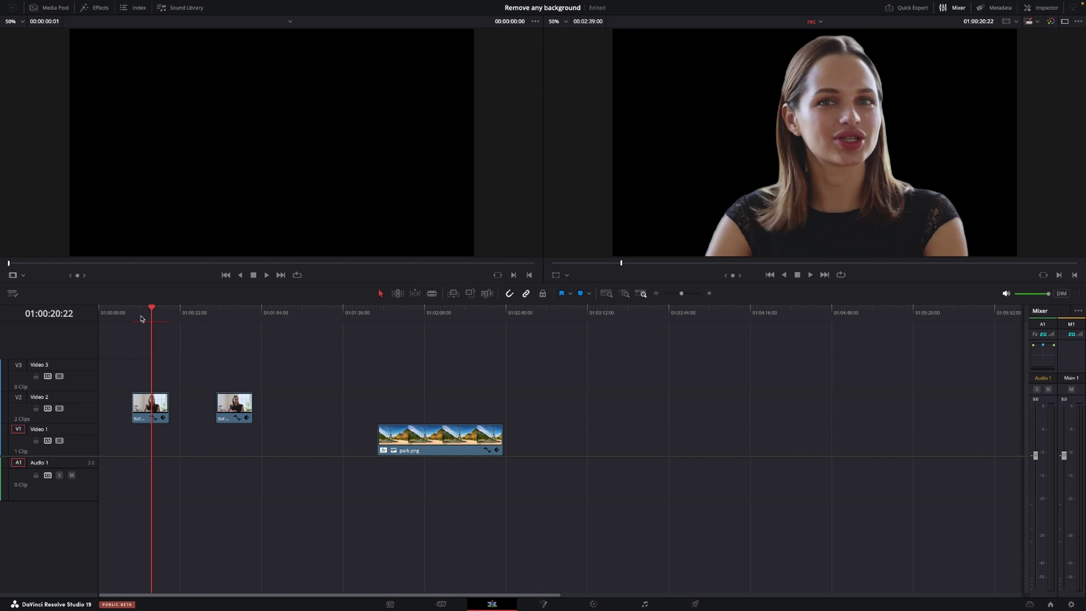
click(441, 441)
drag(441, 441, 173, 427)
click(136, 314)
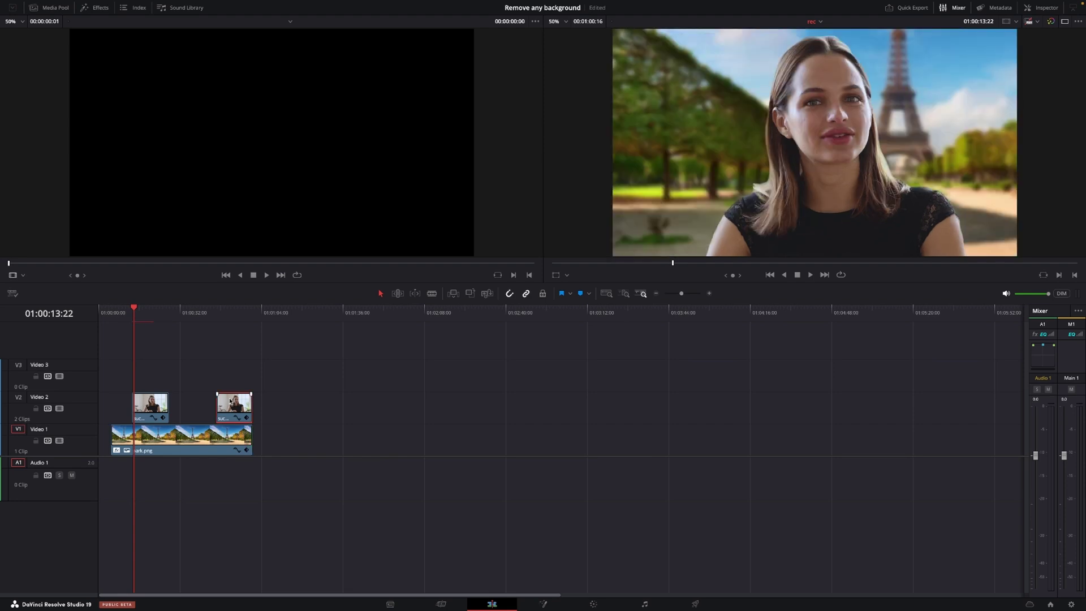
- On the Color page, select clip 03 and clear the old 'dep' effects search
click(595, 604)
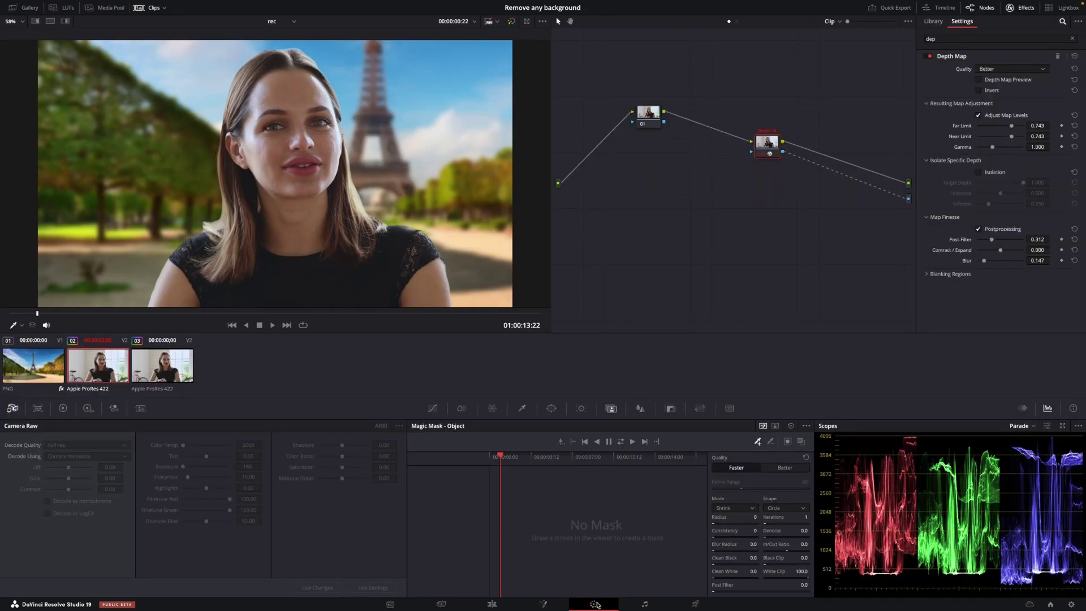
click(162, 370)
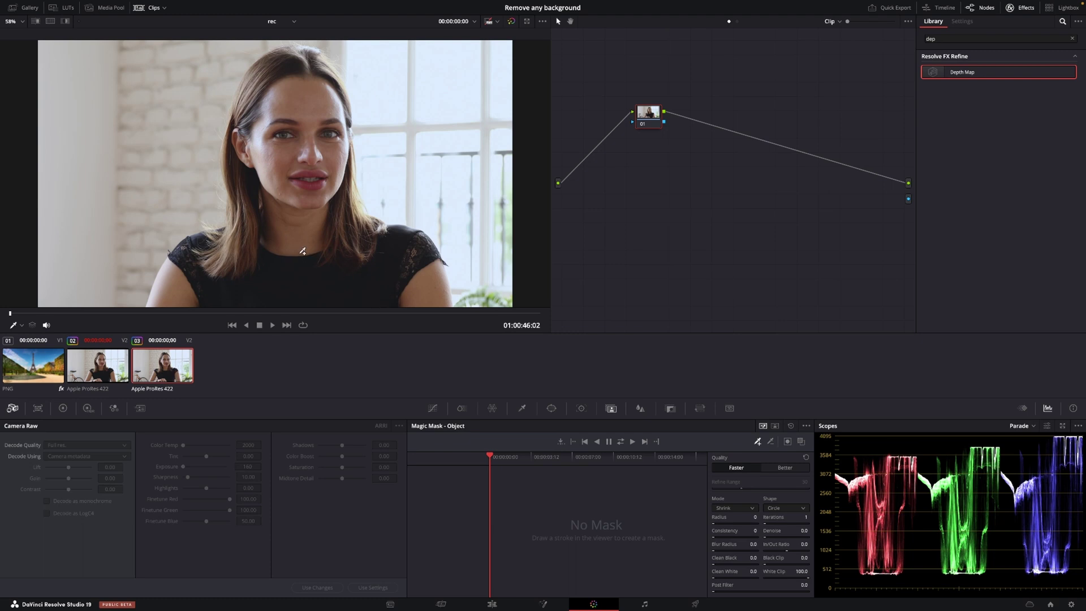
click(943, 38)
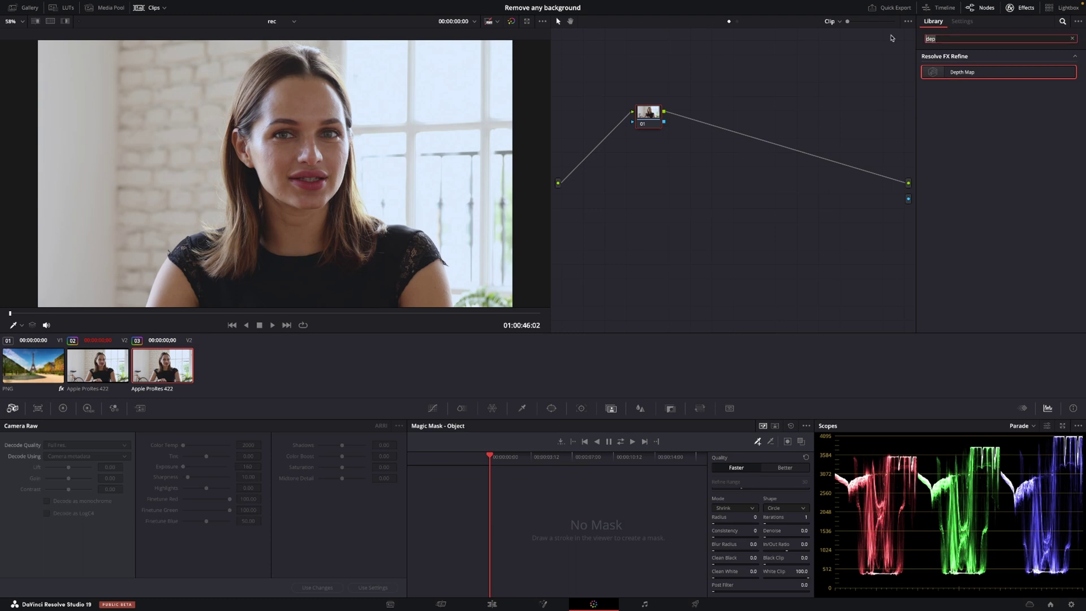
key(BackSpace)
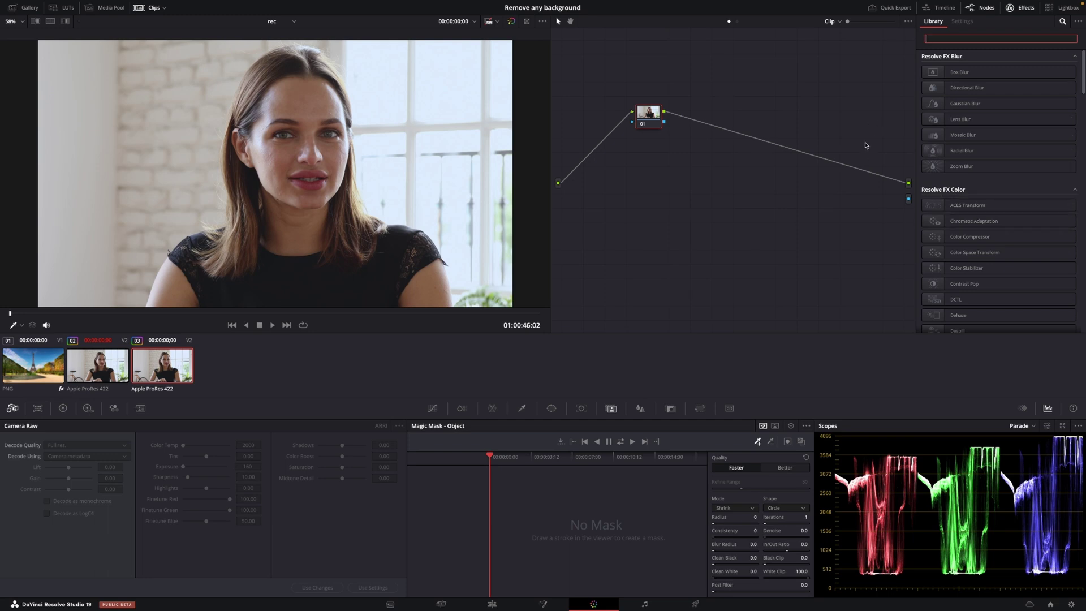
- Draw Magic Mask strokes over the woman, exclude a background patch, show the overlay, and track forward
click(611, 413)
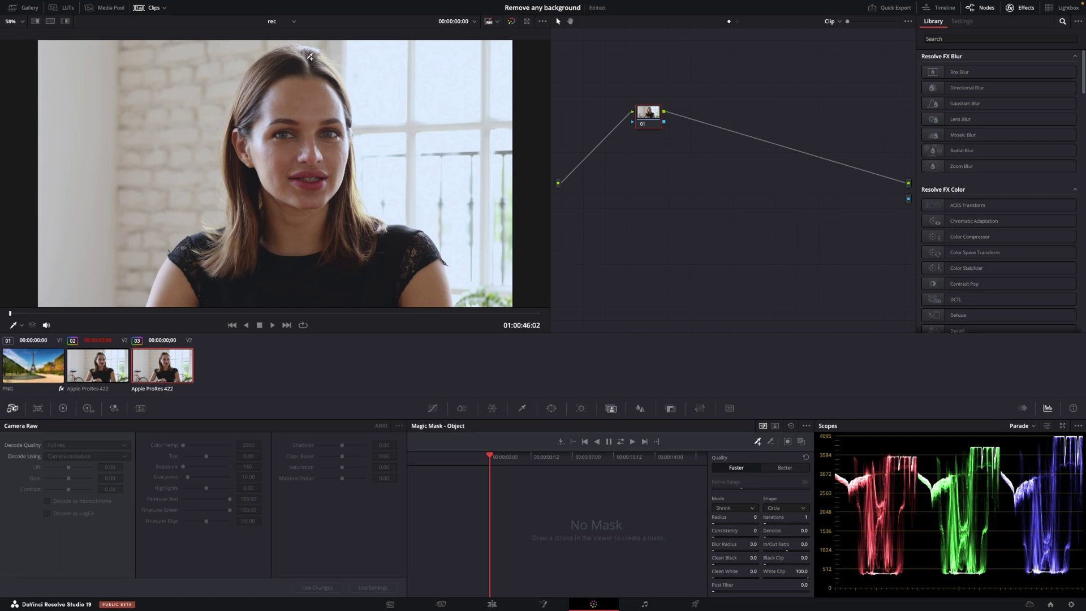
mouse_move(318, 55)
mouse_down()
mouse_move(296, 99)
mouse_move(311, 110)
mouse_move(286, 226)
mouse_move(303, 277)
mouse_move(182, 296)
mouse_move(198, 249)
mouse_move(239, 249)
mouse_move(387, 251)
mouse_move(435, 292)
mouse_move(416, 298)
mouse_move(403, 287)
mouse_move(401, 259)
mouse_move(329, 191)
mouse_move(328, 89)
mouse_move(313, 66)
mouse_move(296, 64)
mouse_move(276, 74)
mouse_move(233, 151)
mouse_move(244, 249)
mouse_move(170, 286)
mouse_up()
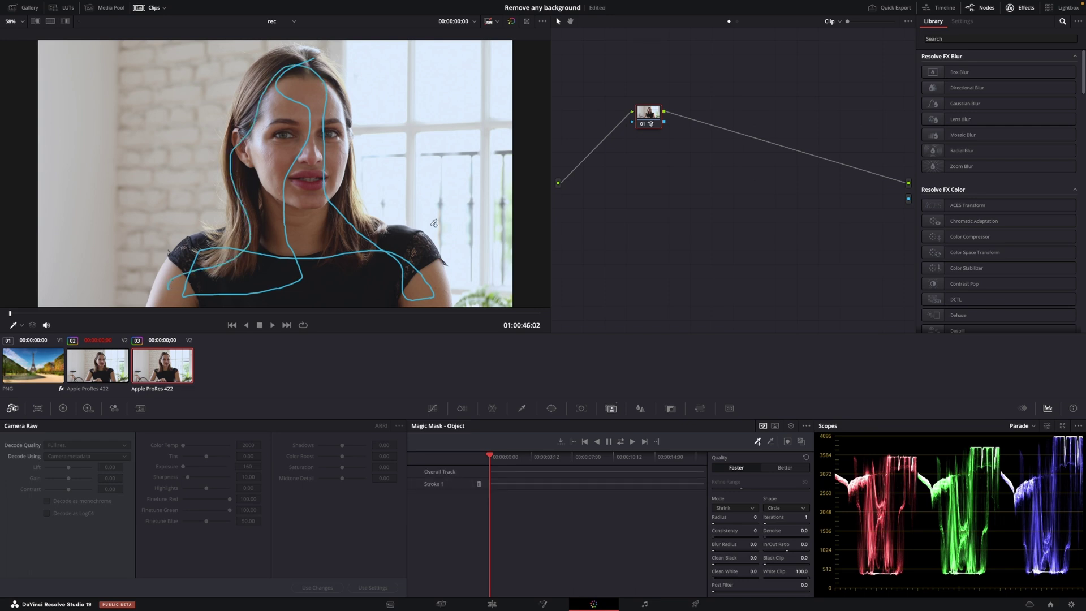
click(801, 442)
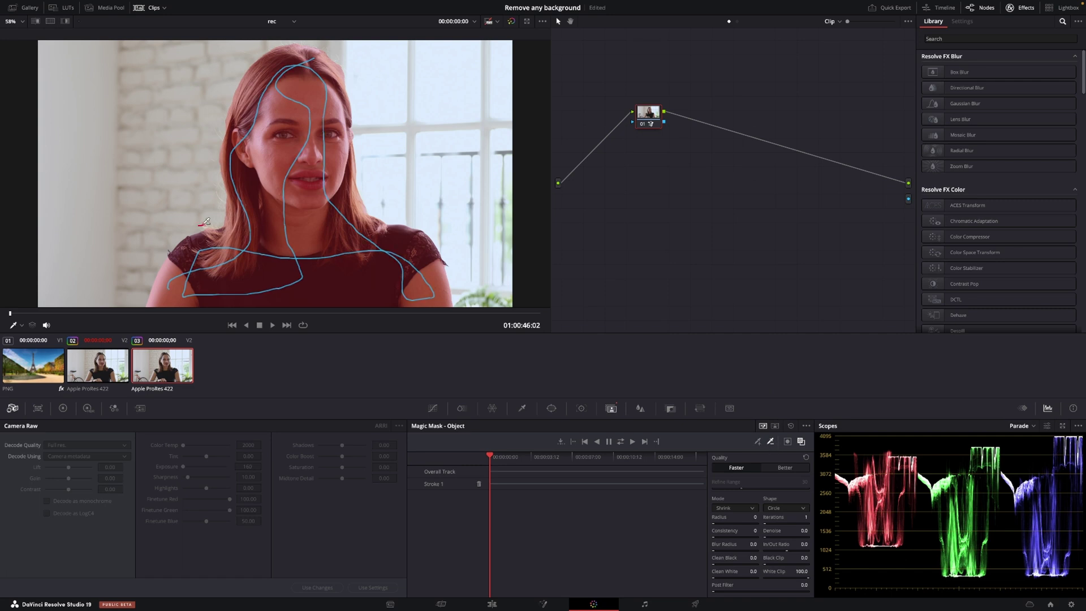
drag(198, 225, 207, 224)
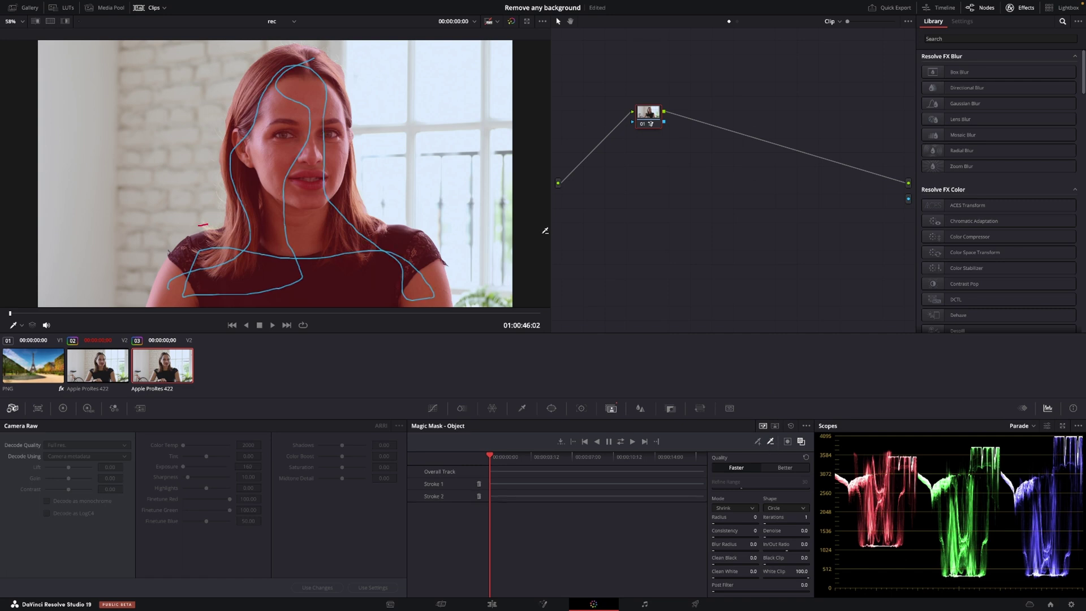
click(621, 442)
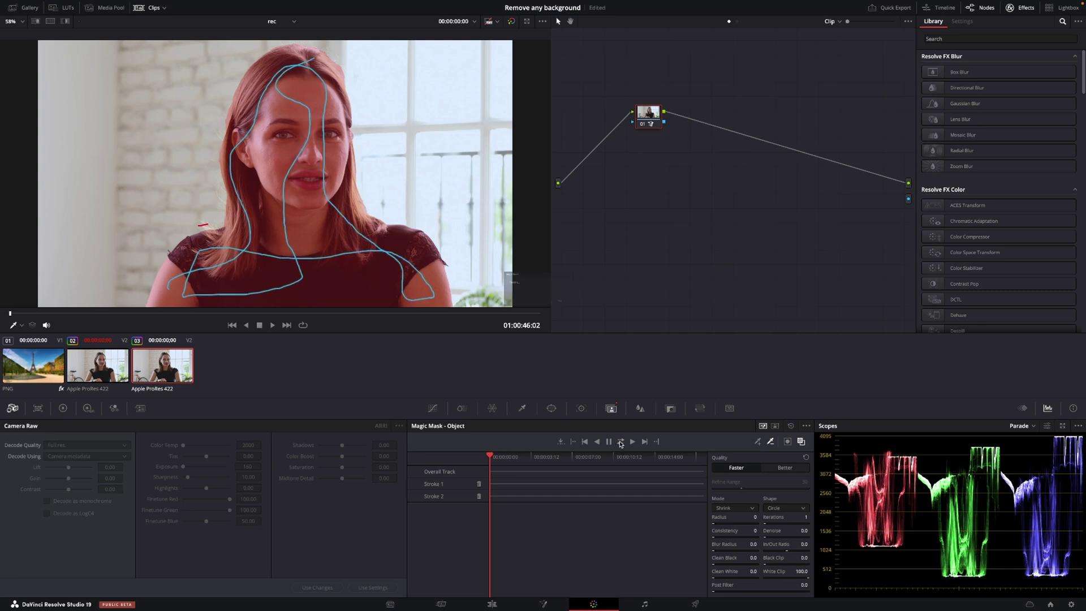